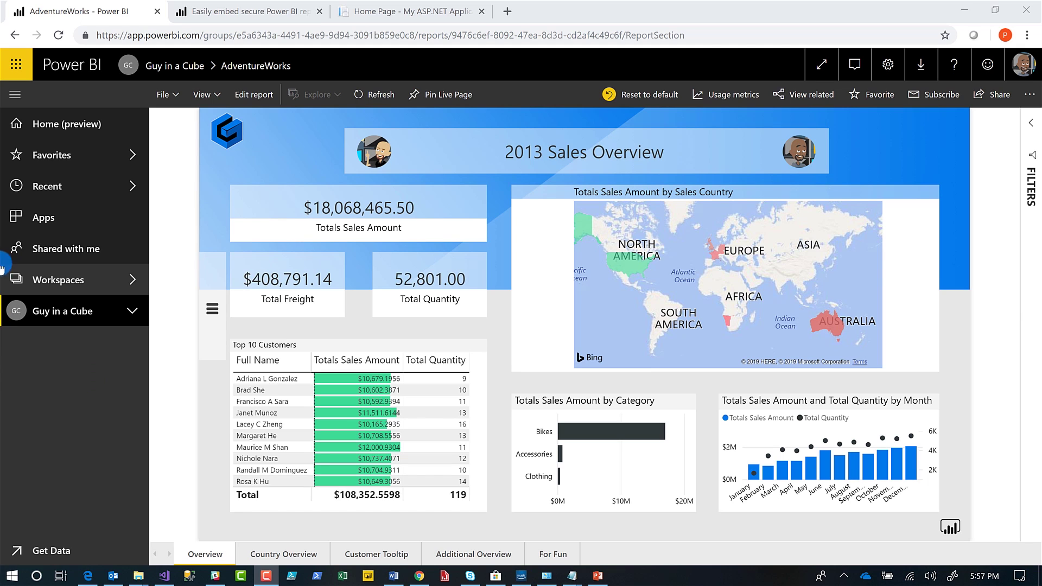
# Bring up the Secure embed code dialog for the AdventureWorks report from its File menu
pyautogui.click(176, 96)
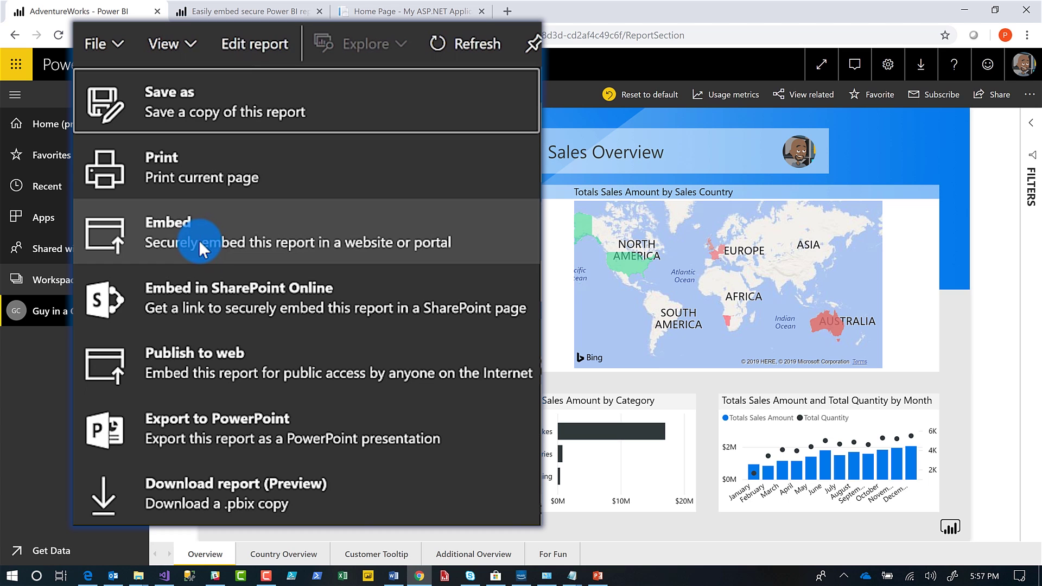
pyautogui.click(199, 240)
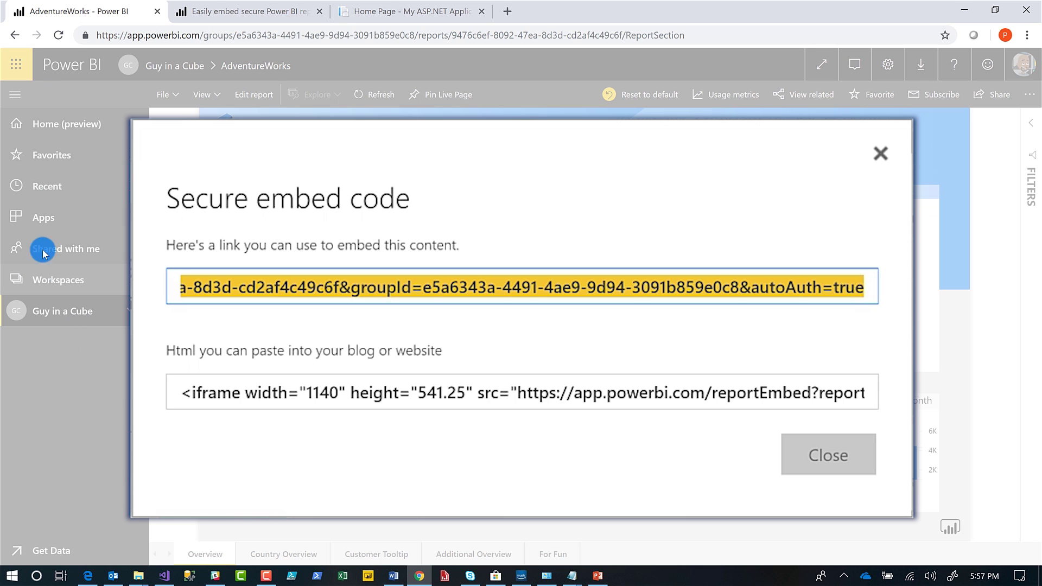
# Copy the secure embed link from the dialog and bring the Word document forward
pyautogui.rightClick(647, 291)
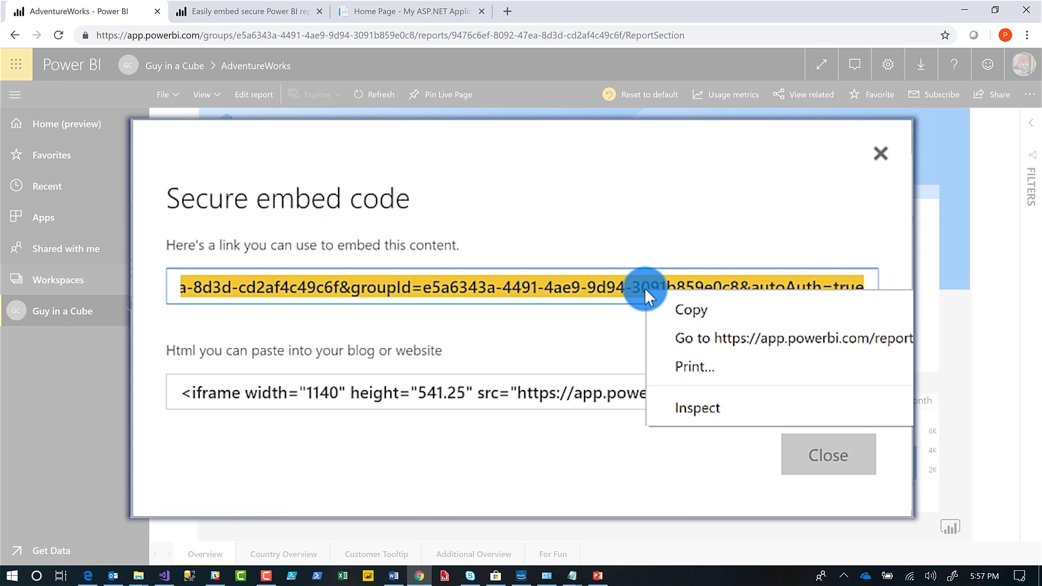
pyautogui.click(673, 301)
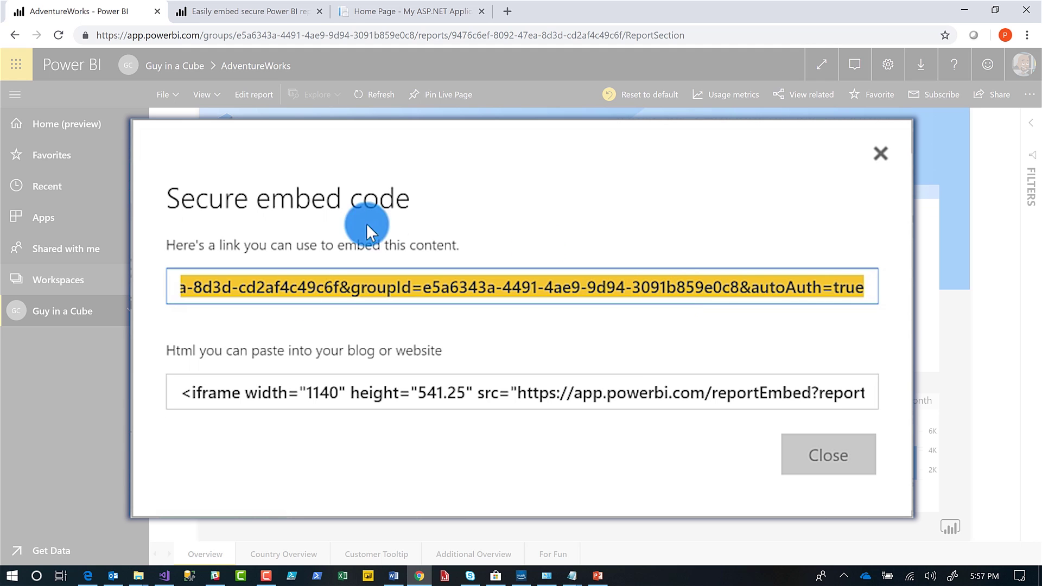
pyautogui.click(393, 575)
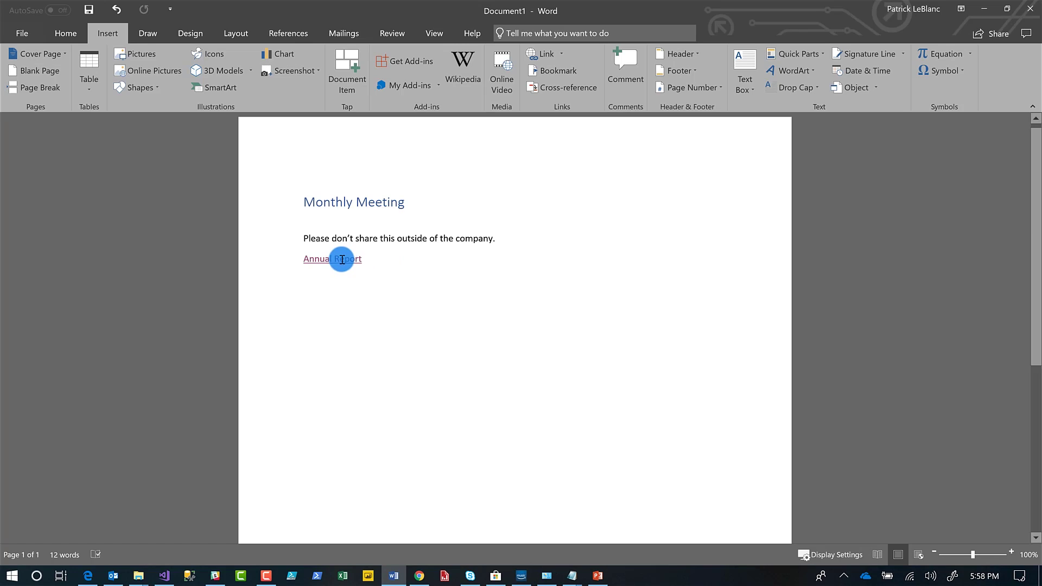
# Follow the Annual Report hyperlink in the Monthly Meeting note to open the sign-in-protected report
pyautogui.keyDown('ctrl'); pyautogui.click(343, 259); pyautogui.keyUp('ctrl')
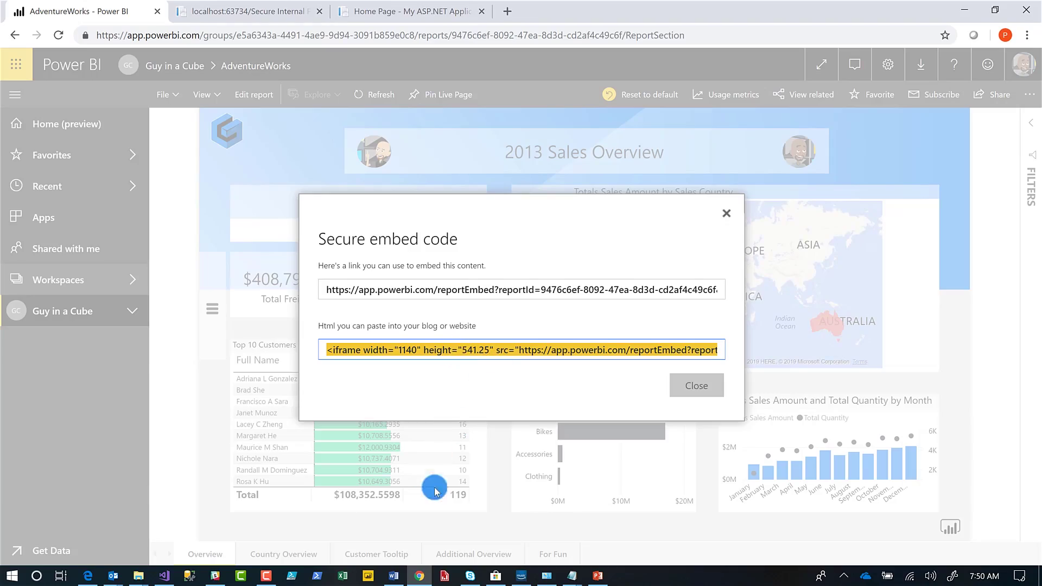
# Return to Secure Internal Page.aspx in the PBI Secure Embed Visual Studio project
pyautogui.click(166, 576)
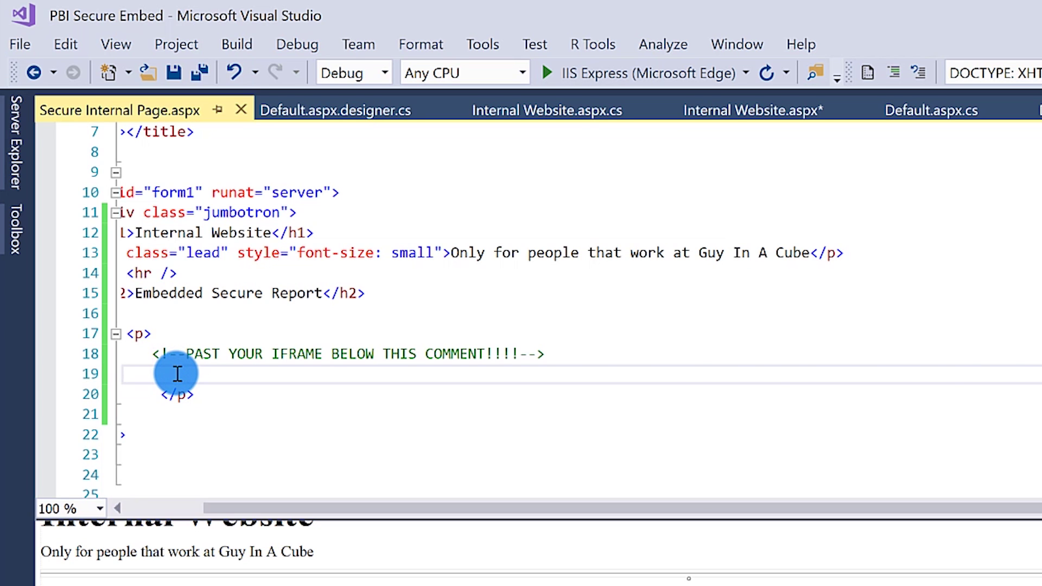
# Paste the iframe code below the line-19 comment, save Secure Internal Page.aspx, and view it in Chrome
pyautogui.hotkey('ctrl', 'v')
pyautogui.hscroll(-3, 714, 508)
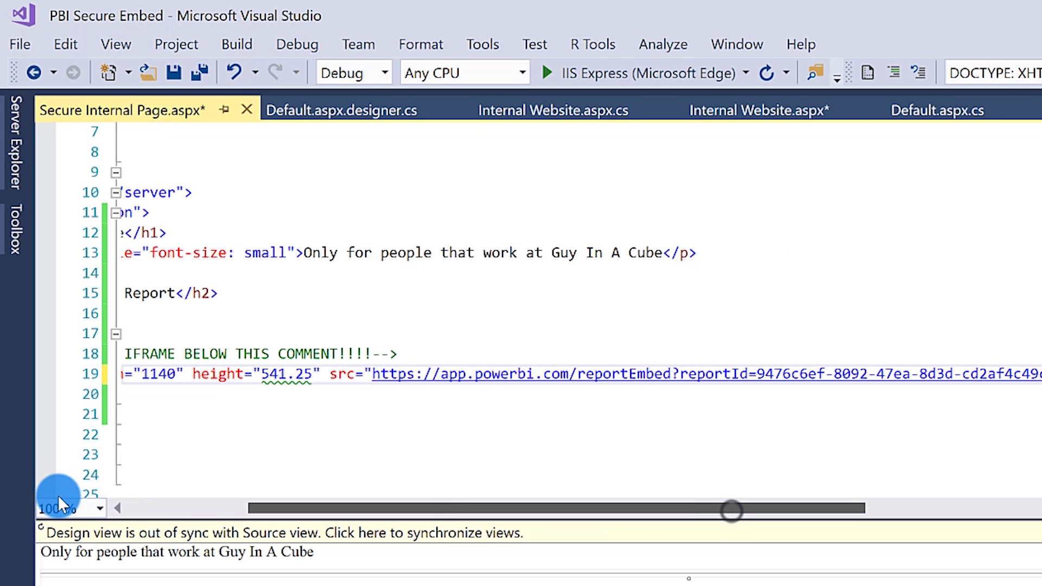
pyautogui.moveTo(57, 495); pyautogui.dragTo(11, 493)
pyautogui.click(173, 71)
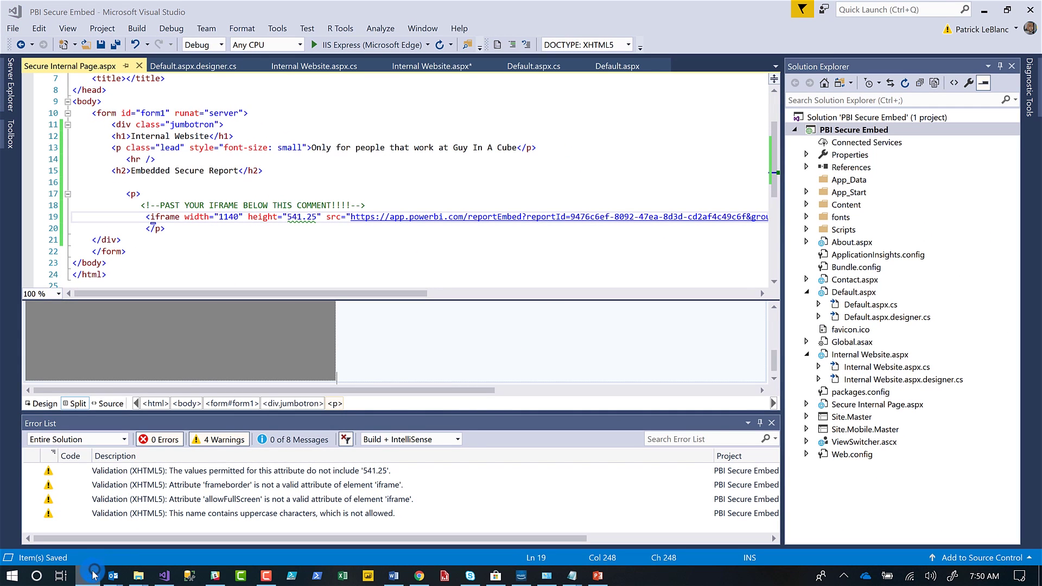
pyautogui.click(423, 578)
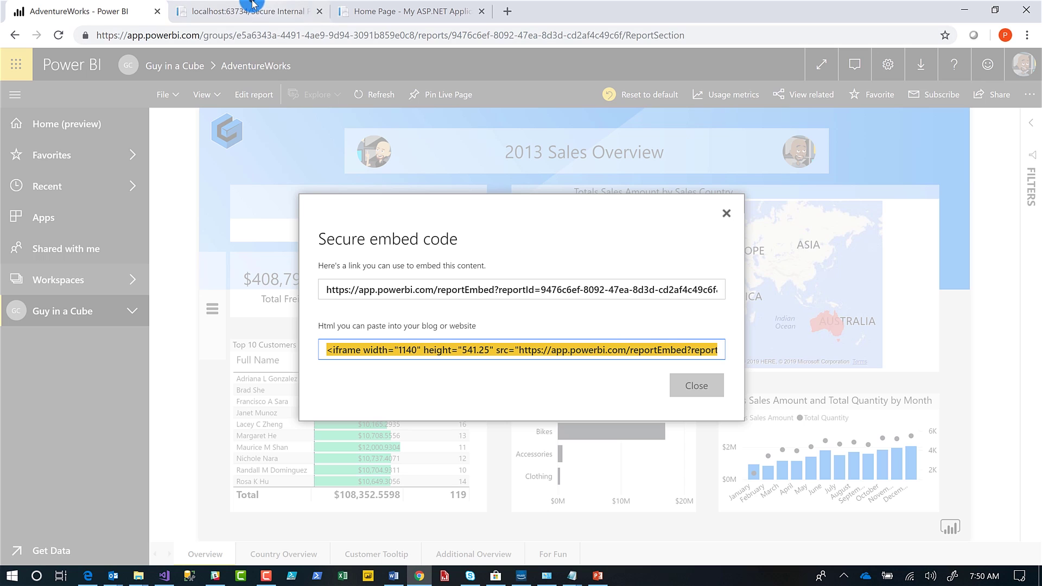
pyautogui.click(267, 9)
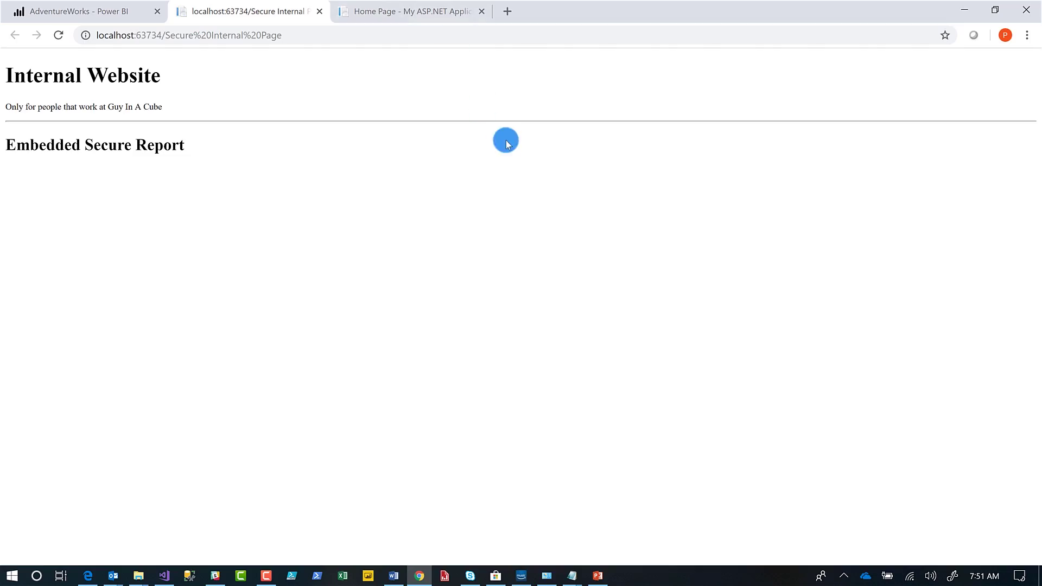
# Reload the localhost Secure Internal Page so the embedded Power BI report displays
pyautogui.click(55, 37)
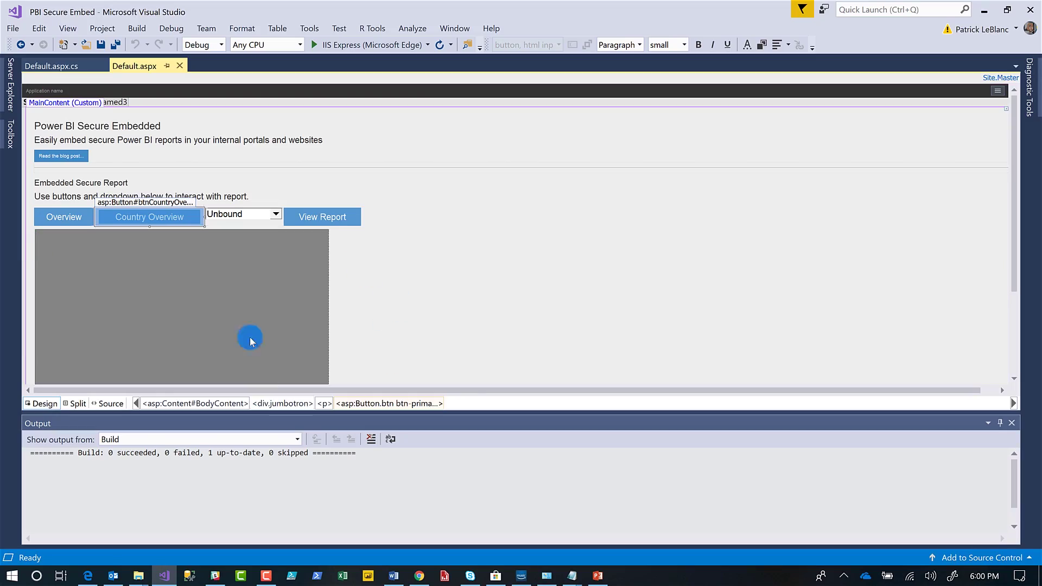
# Open the portal's Default page in Chrome and load the embedded report's Overview page
pyautogui.click(419, 575)
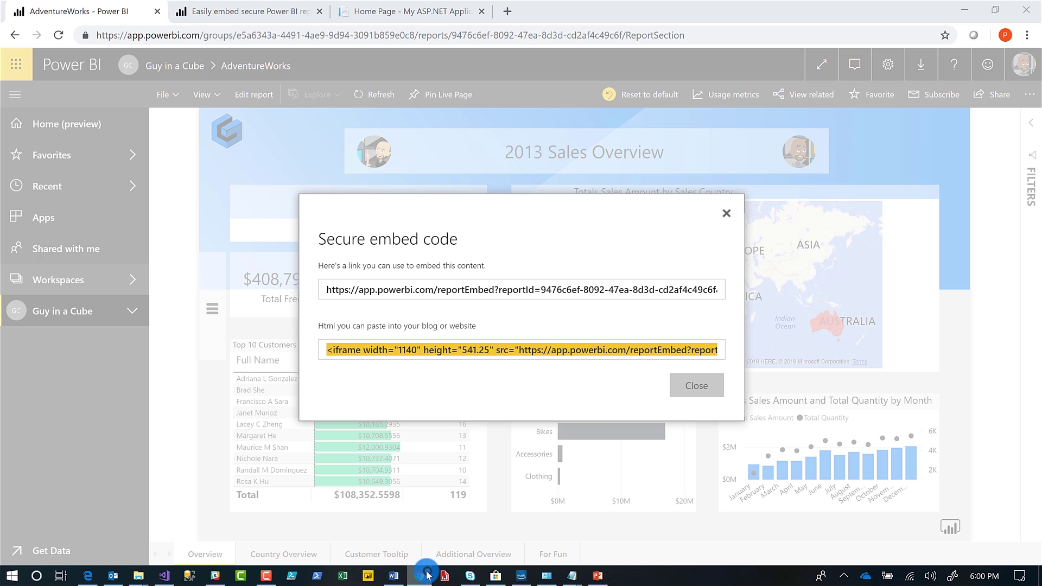
pyautogui.click(419, 7)
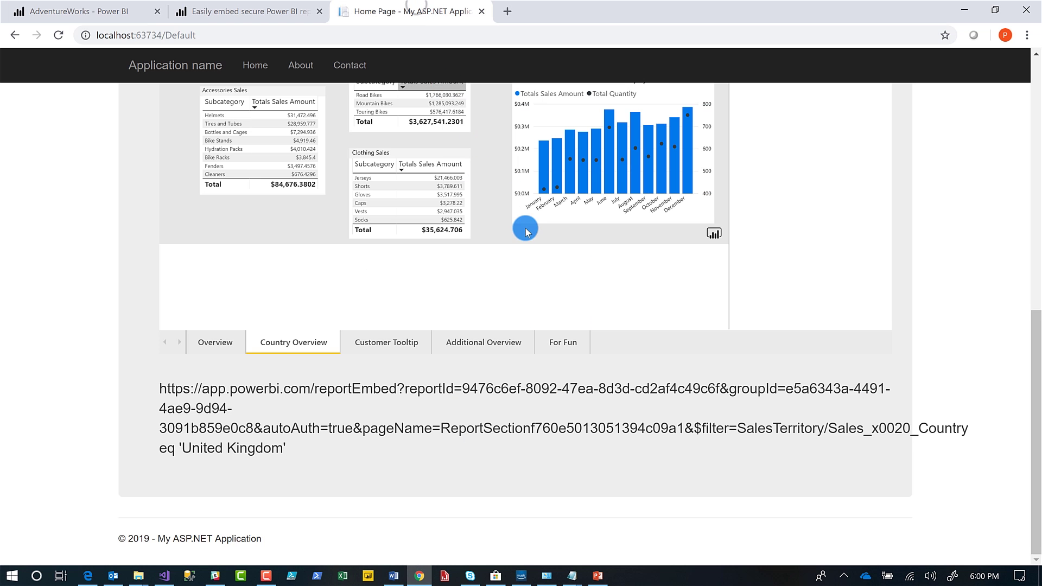
pyautogui.scroll(10, 526, 222)
pyautogui.click(209, 341)
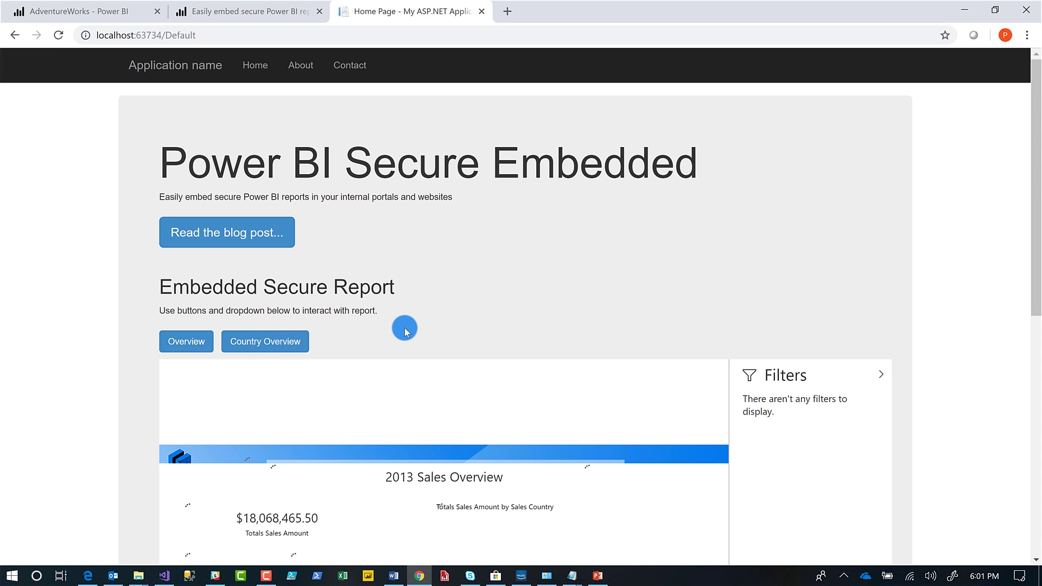
# Select the reportEmbed URL below the report from its start through autoAuth=true
pyautogui.scroll(-3, 412, 320)
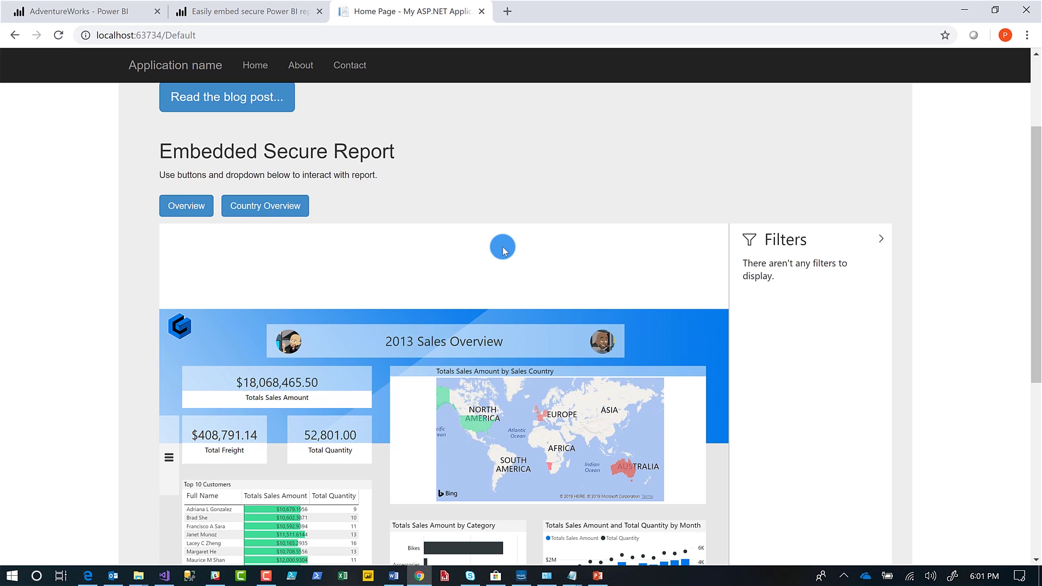
pyautogui.scroll(-6, 565, 304)
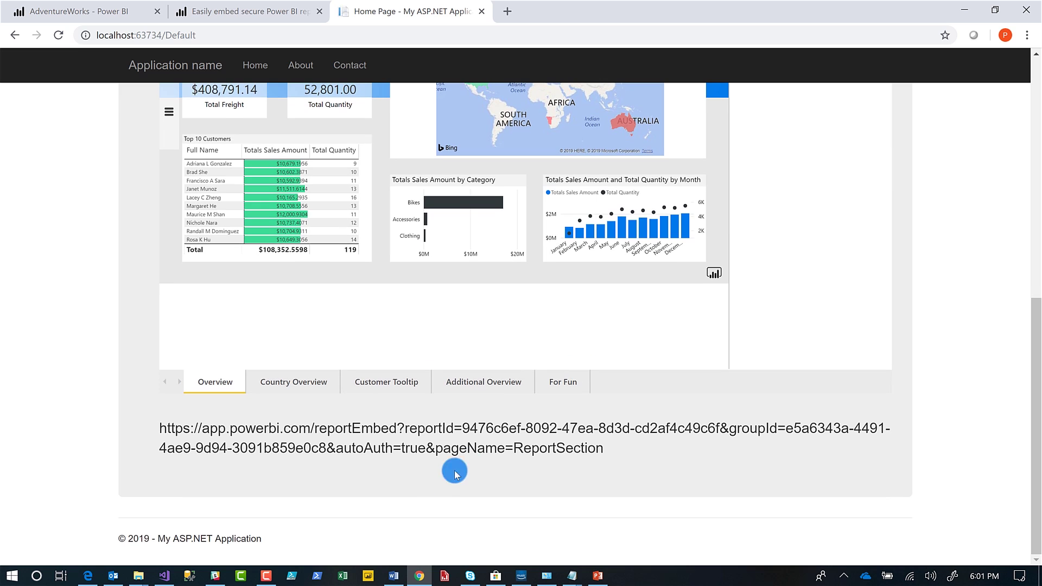
pyautogui.moveTo(161, 426); pyautogui.dragTo(809, 428)
pyautogui.moveTo(505, 436); pyautogui.dragTo(399, 442)
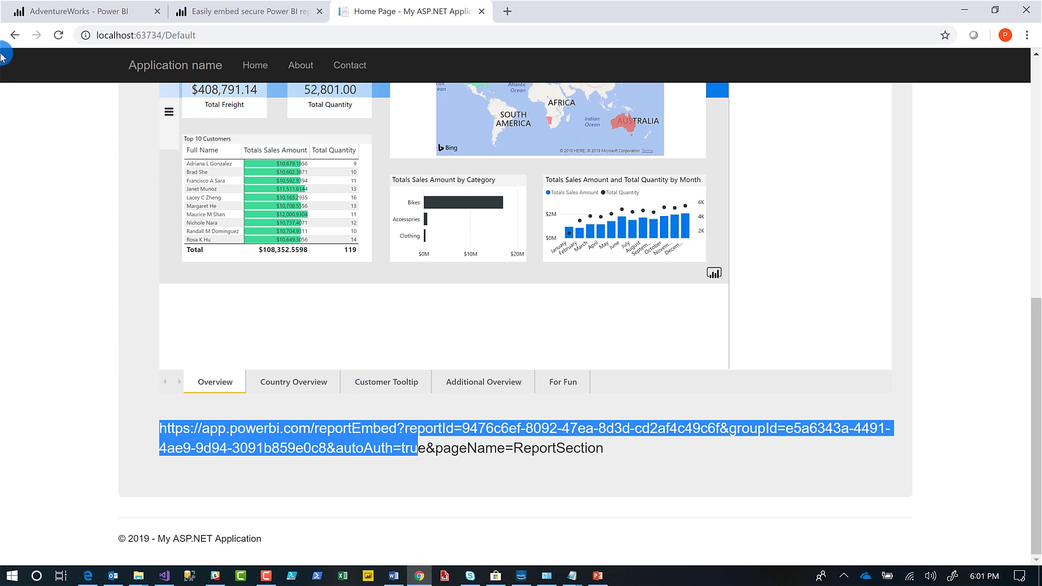
# Close the embed dialog, view the report's Country Overview page, and return to the portal tab
pyautogui.click(63, 11)
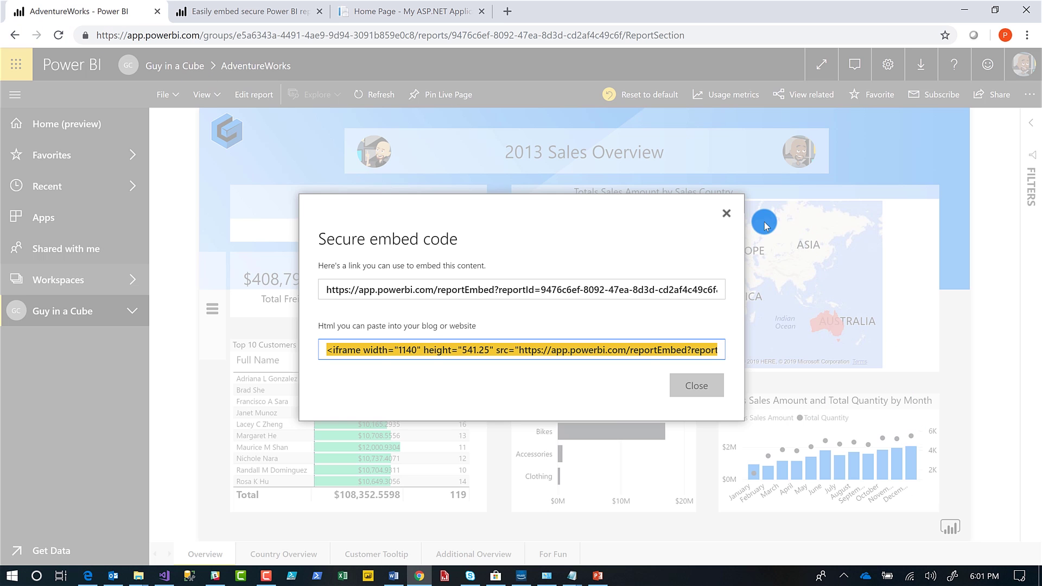
pyautogui.click(730, 215)
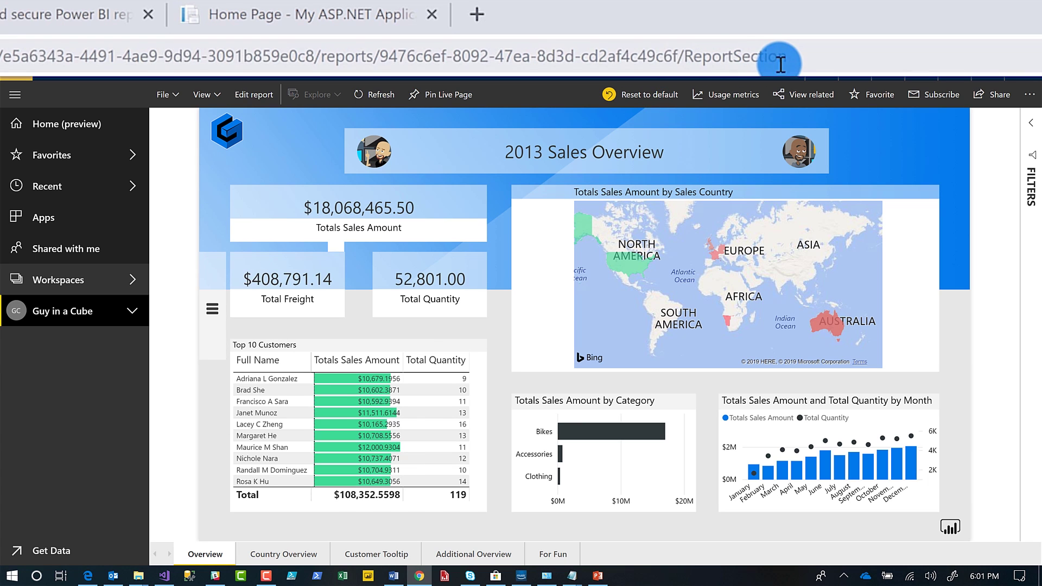
pyautogui.click(288, 553)
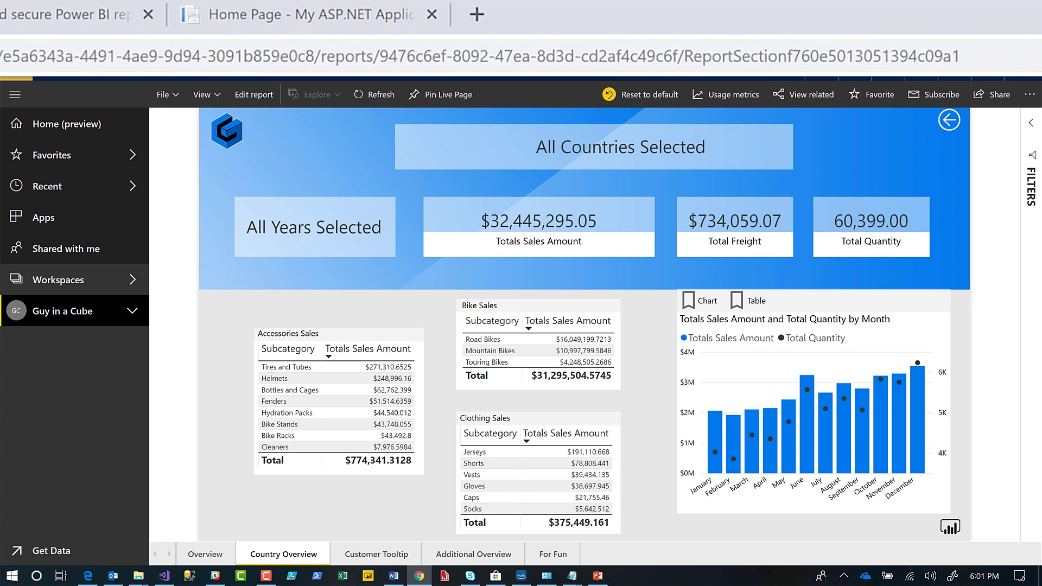
pyautogui.click(266, 16)
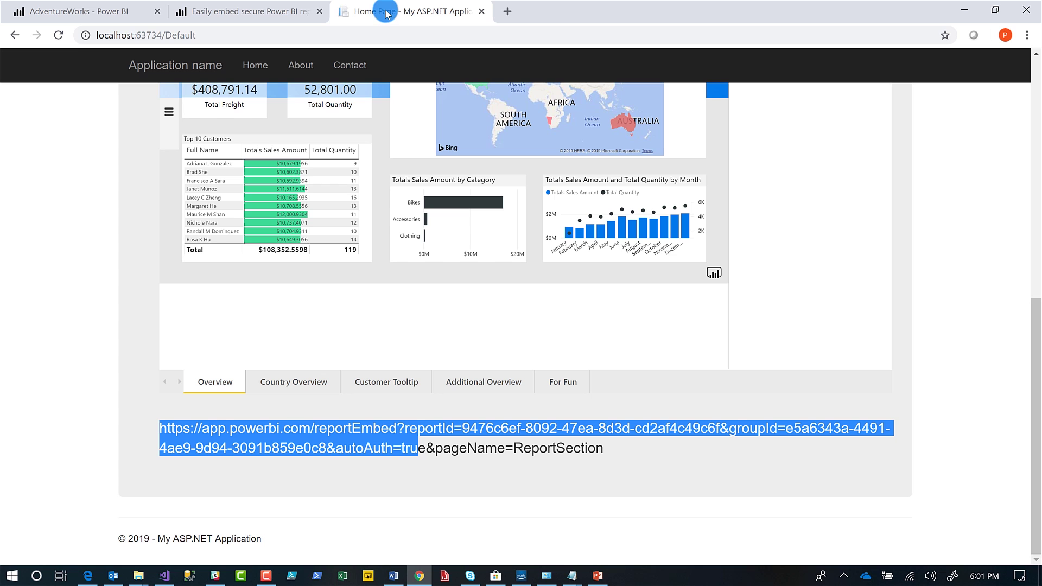
# Reload the portal, pick France in the country dropdown, and view the report
pyautogui.scroll(6, 537, 318)
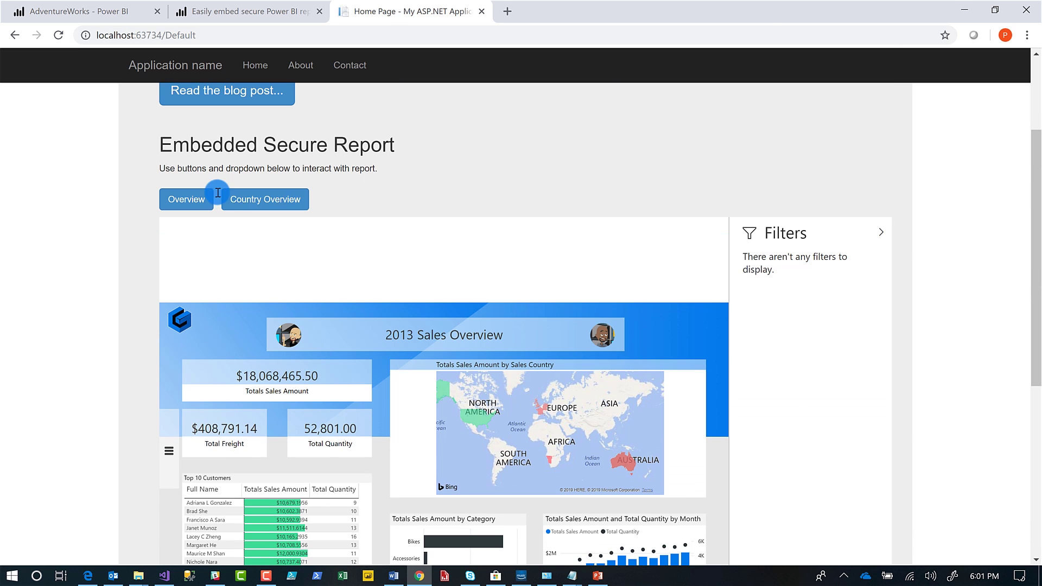
pyautogui.click(270, 204)
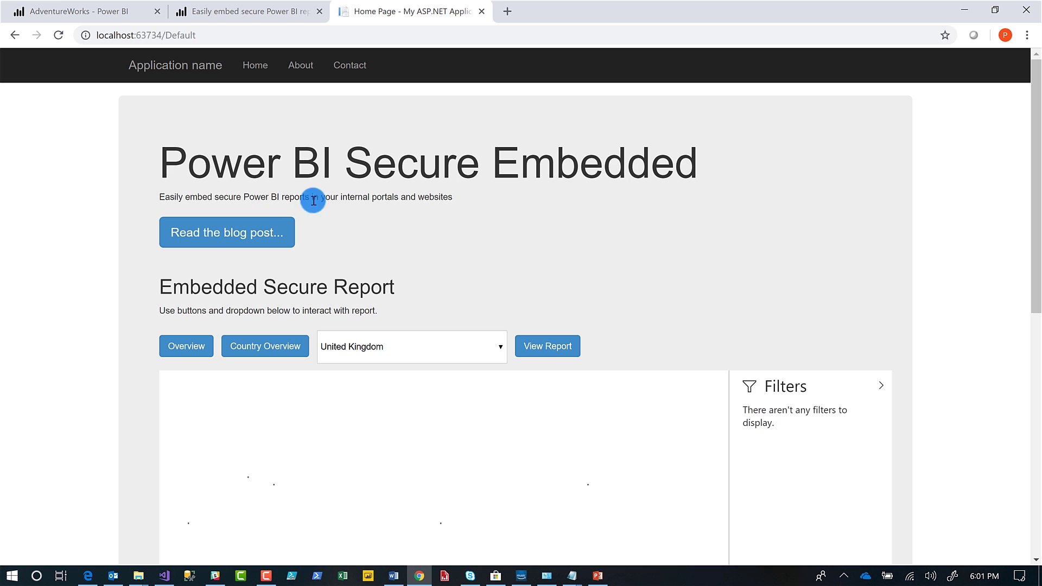
pyautogui.scroll(-1, 548, 310)
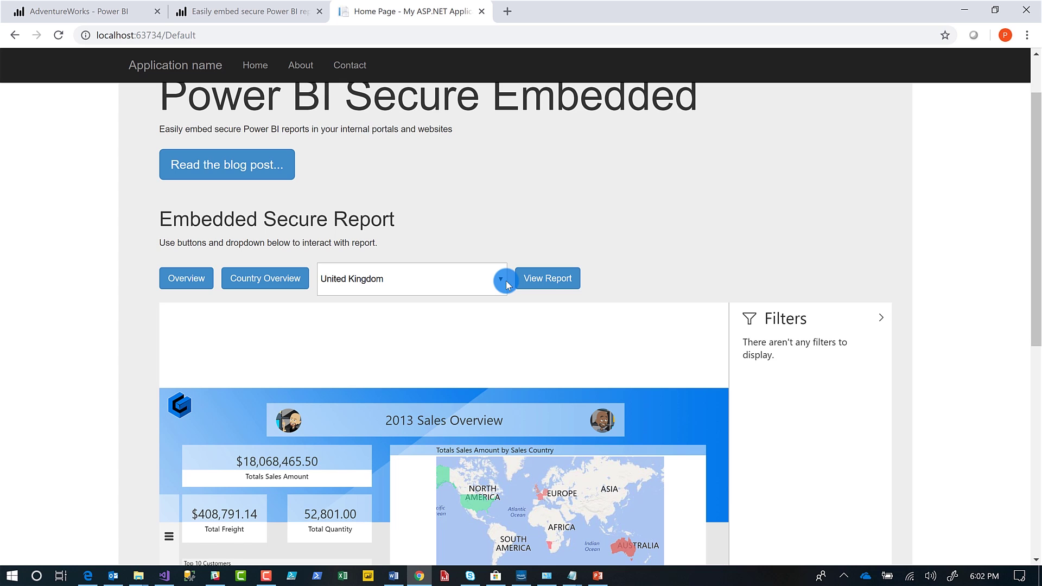
pyautogui.click(500, 277)
pyautogui.click(400, 349)
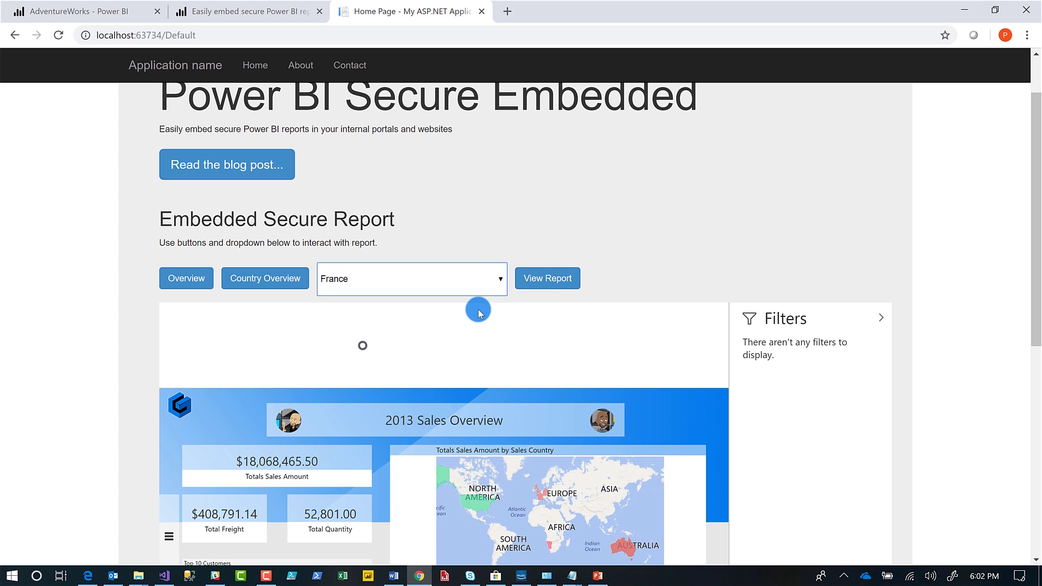
pyautogui.click(545, 279)
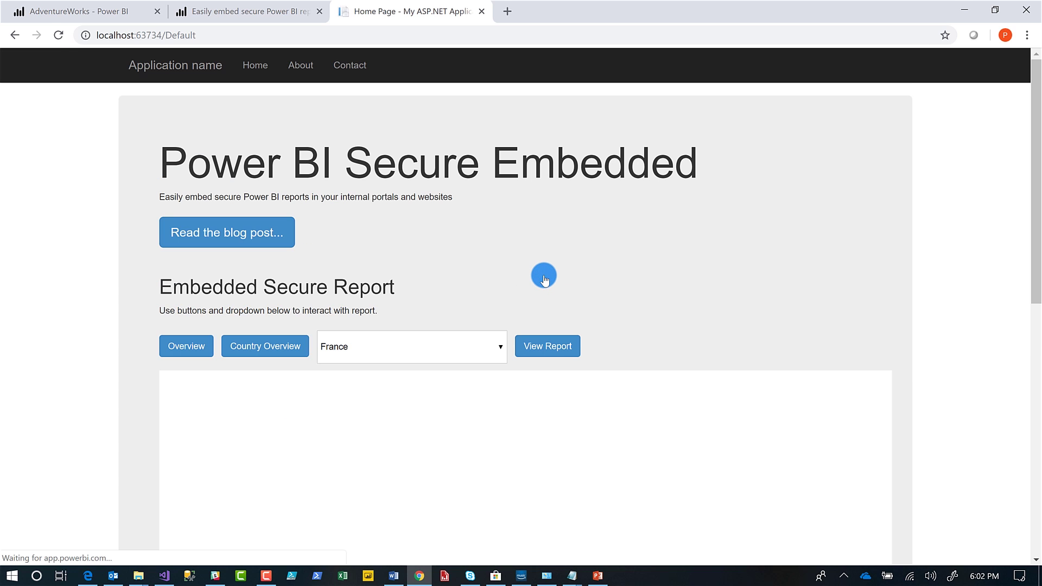
# Scroll through the France-filtered report to check the country filter in the embed URL
pyautogui.scroll(-2, 624, 298)
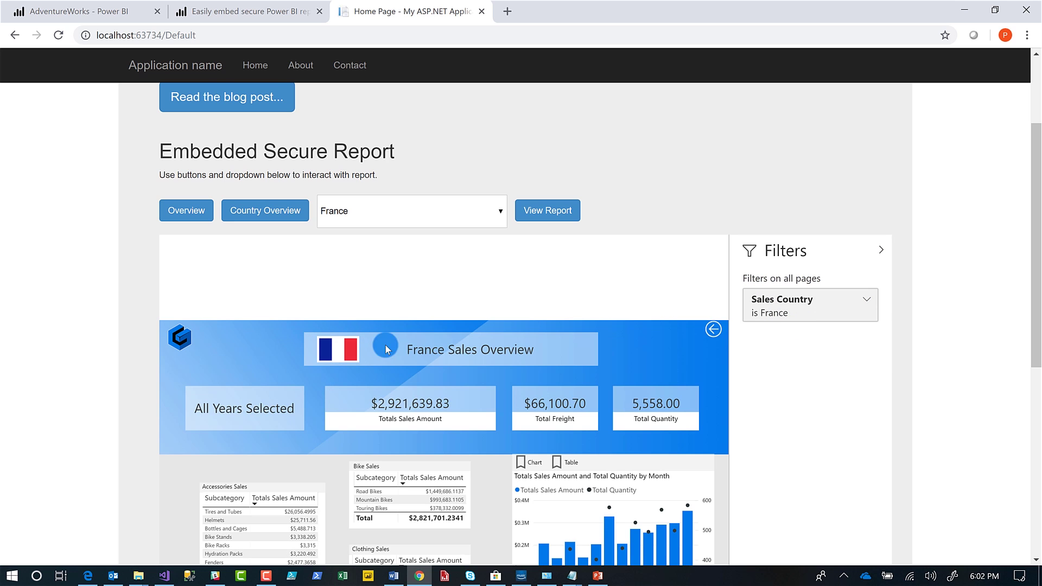
pyautogui.scroll(-7, 624, 326)
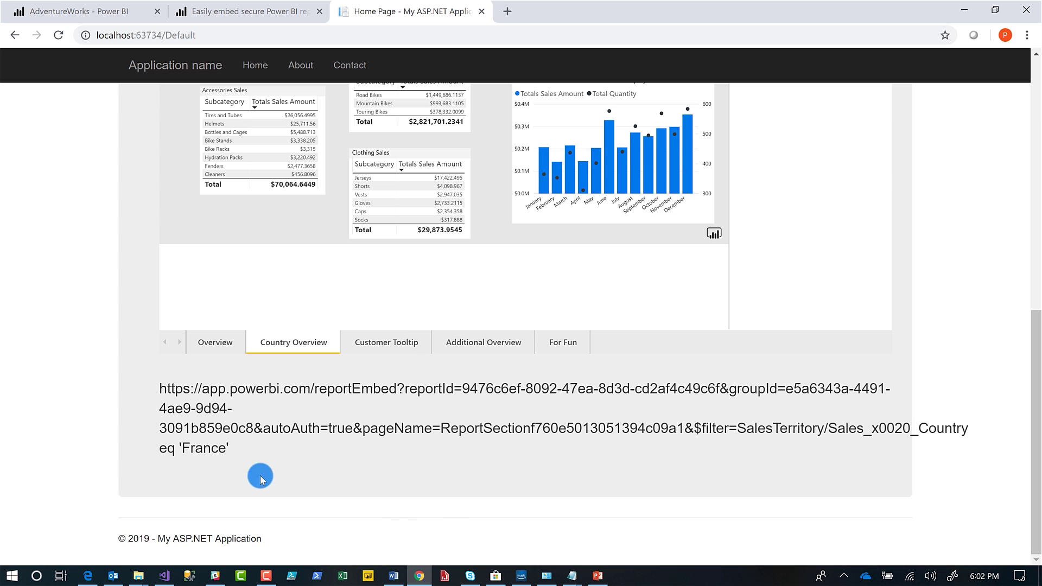
pyautogui.scroll(10, 341, 418)
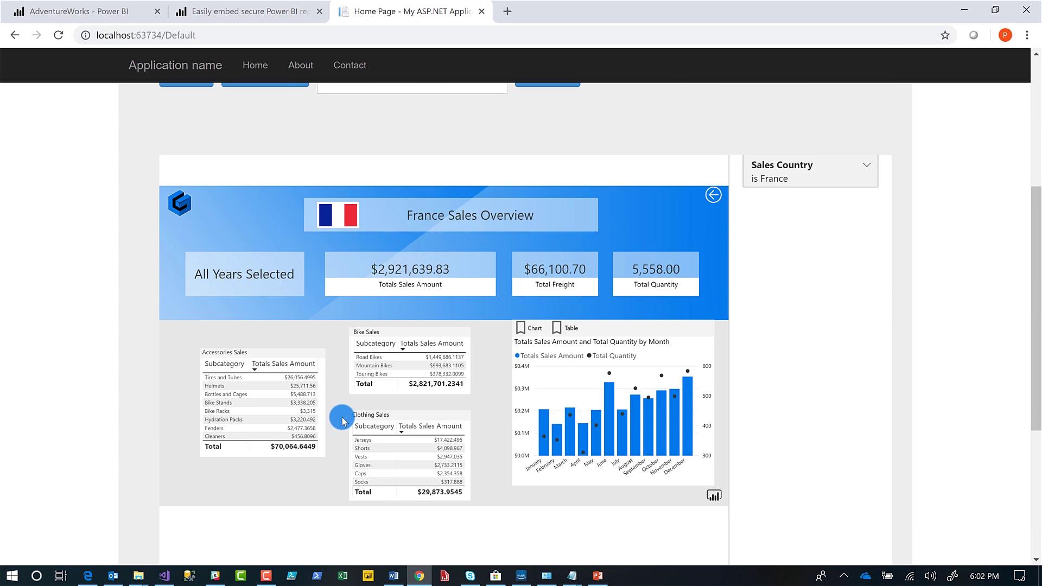
pyautogui.click(354, 348)
# View the report for United States, showing $10,375,718.35 in sales and 21,344 units
pyautogui.click(348, 482)
pyautogui.click(533, 349)
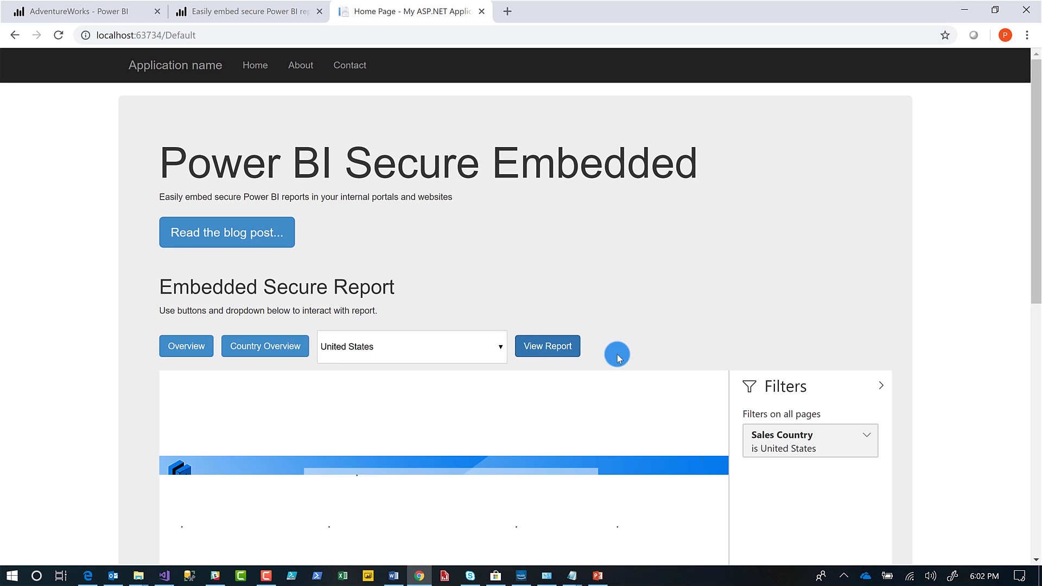
pyautogui.scroll(-5, 704, 347)
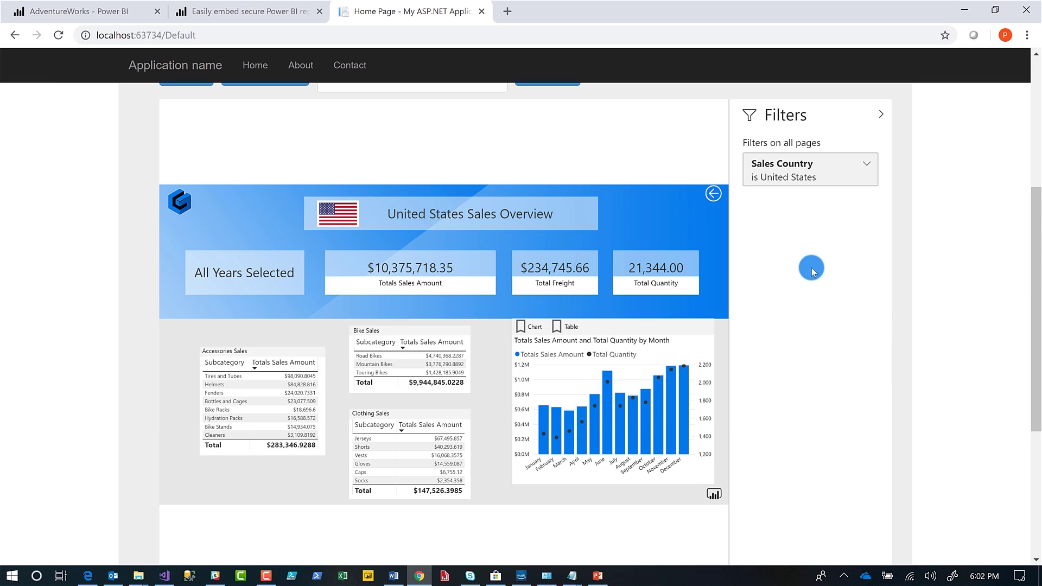
pyautogui.scroll(-4, 699, 340)
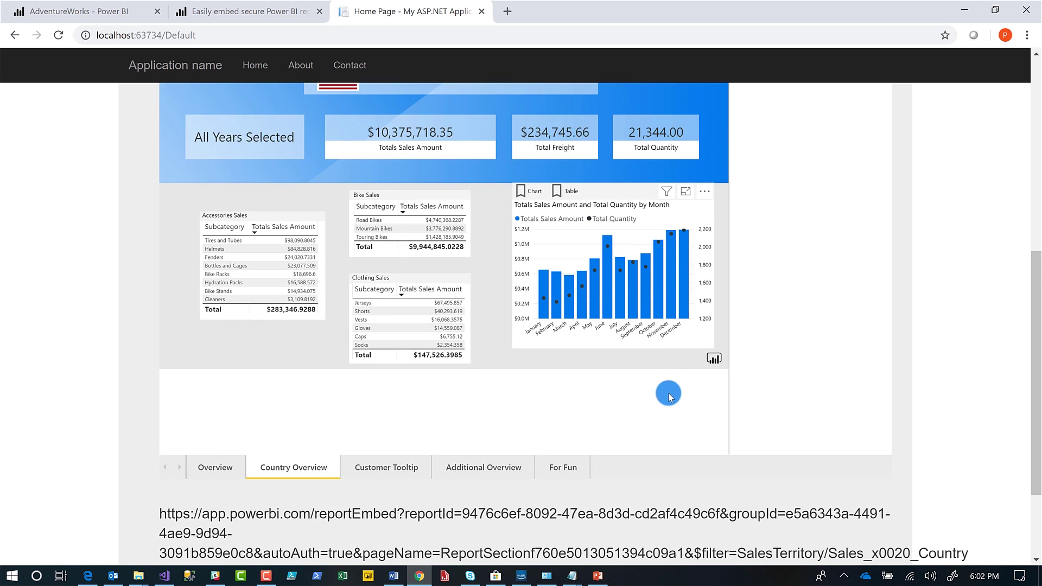